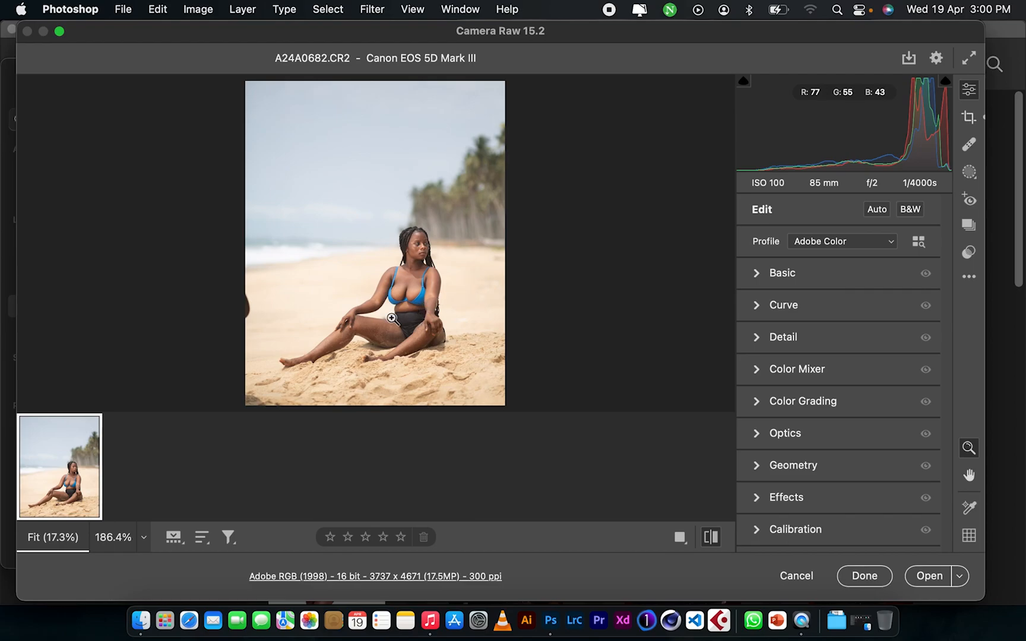
Switch to Finder, preview A24A0612.CR2 from the Selected folder, and return to the Camera Raw window
click(138, 618)
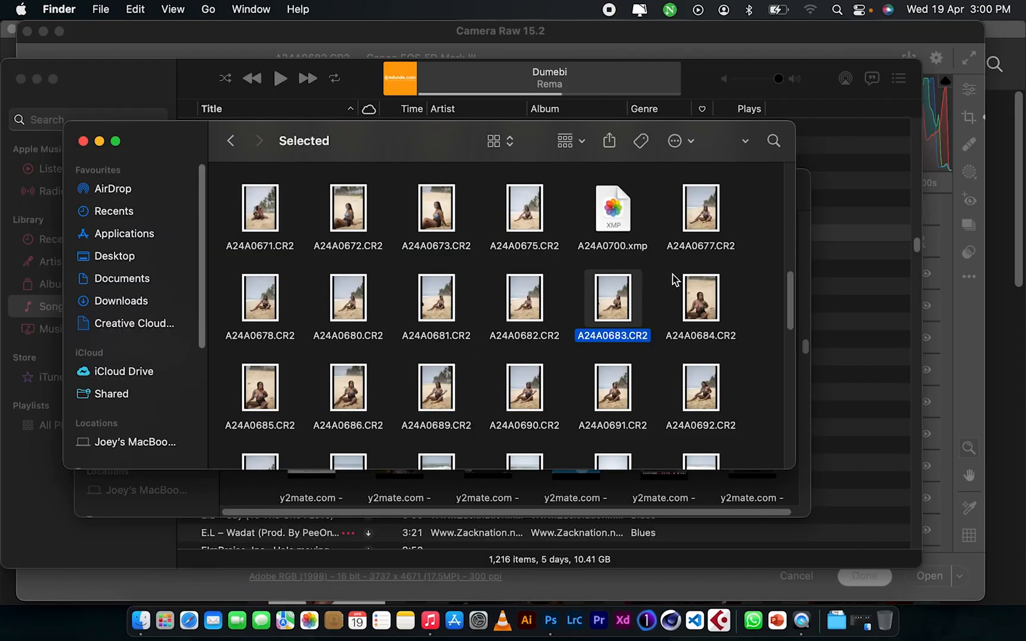
drag(789, 297, 779, 210)
click(348, 326)
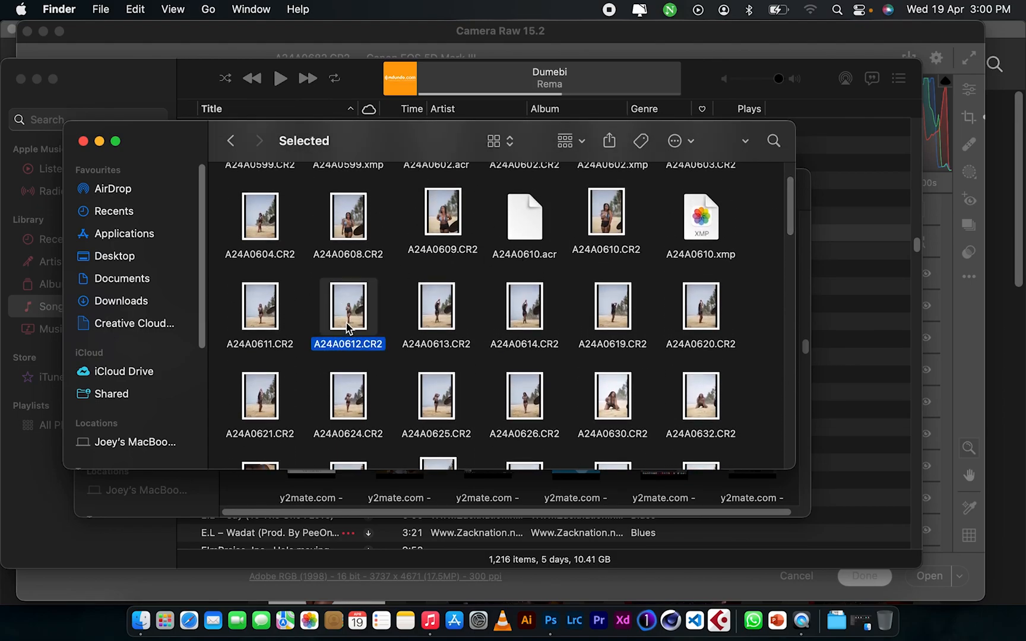
key(space)
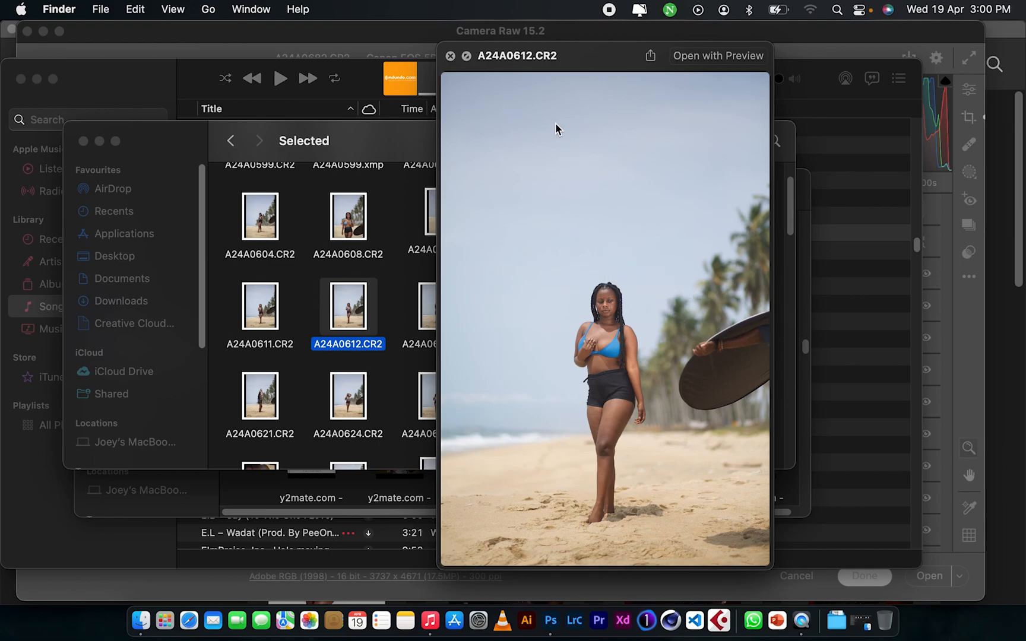
click(451, 55)
click(540, 71)
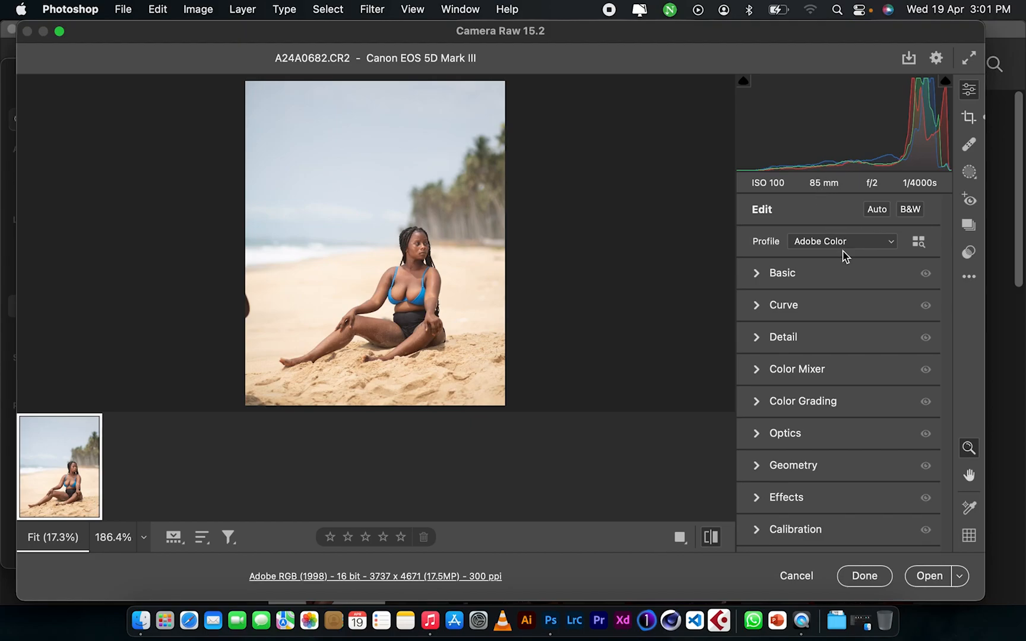
Examine the profile choice of the edited beach photo A24A0682.CR2, keeping Camera Standard
click(711, 537)
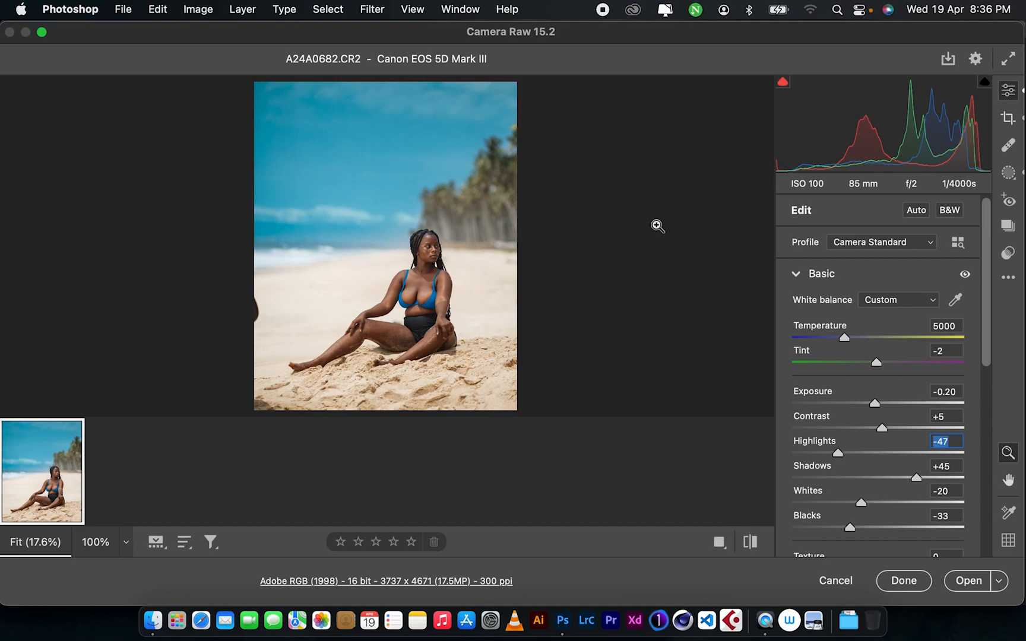
click(912, 245)
click(918, 248)
Try the As Shot white balance on the beach photo and switch it back to Custom
scroll(985, 291, down, 3)
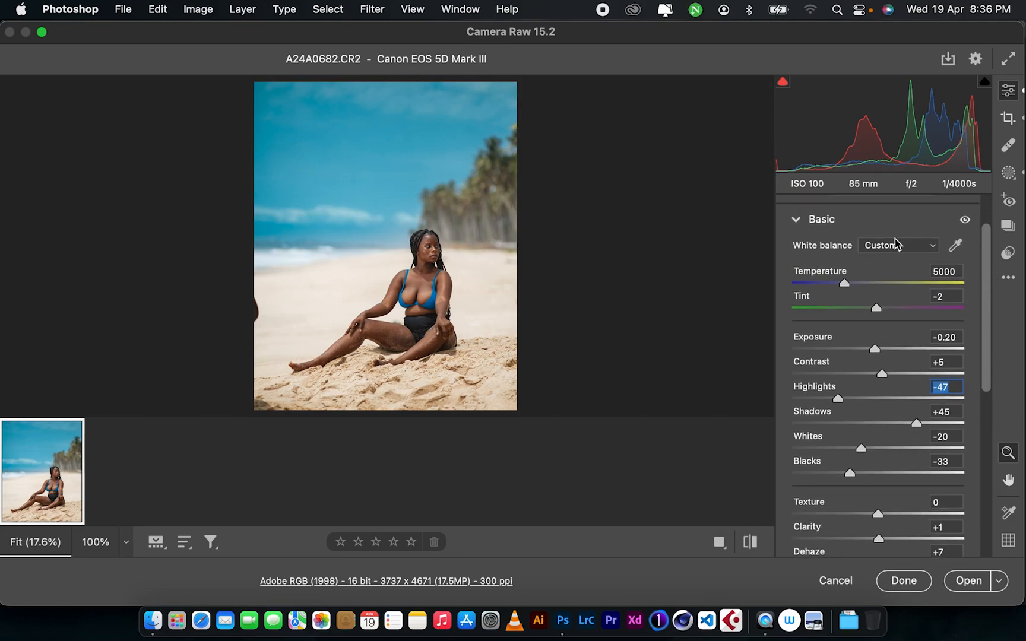
click(904, 247)
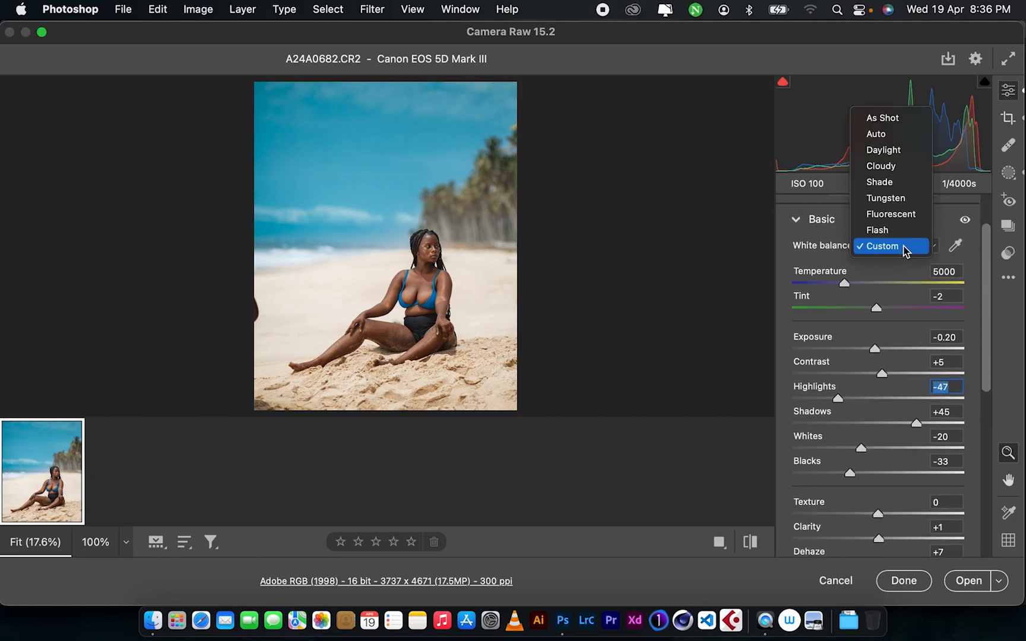
click(898, 120)
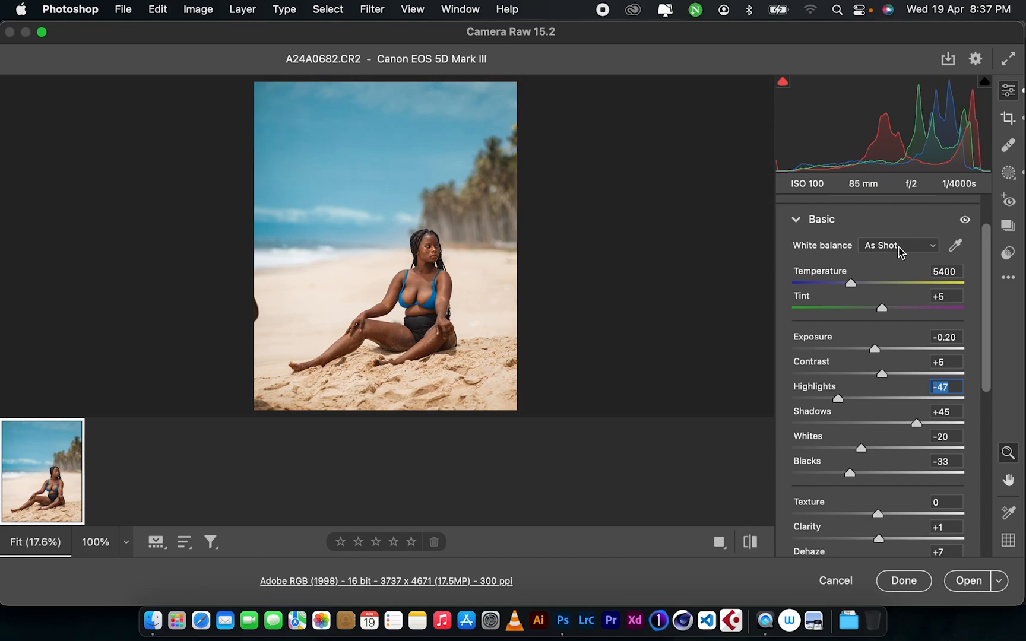
click(901, 247)
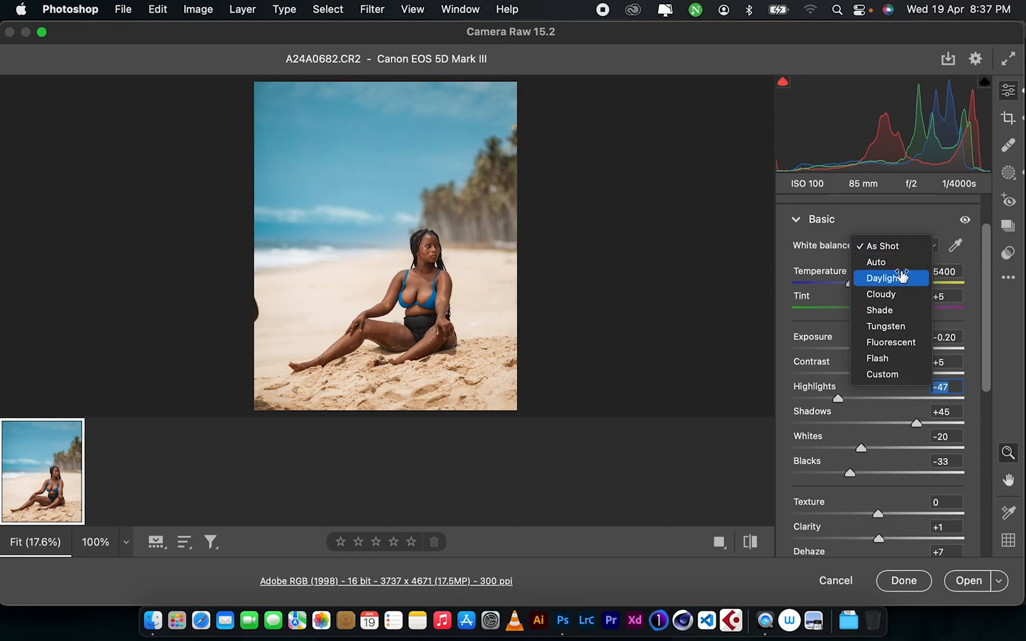
click(898, 374)
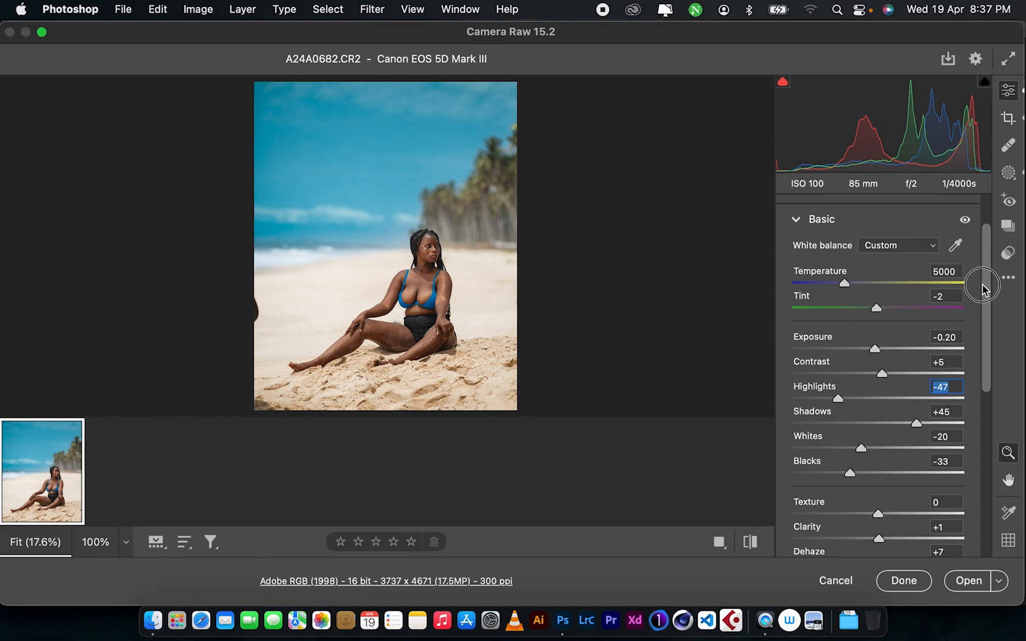
Examine the Basic tone, presence and colour settings, and compare the photo with these adjustments hidden and shown
scroll(983, 291, down, 2)
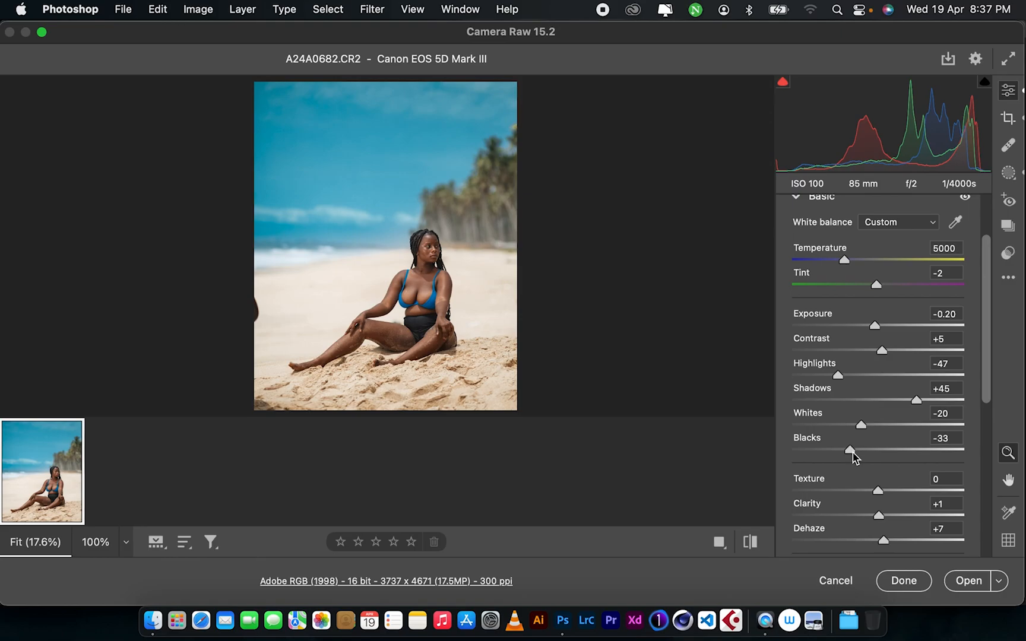
drag(982, 372, 981, 425)
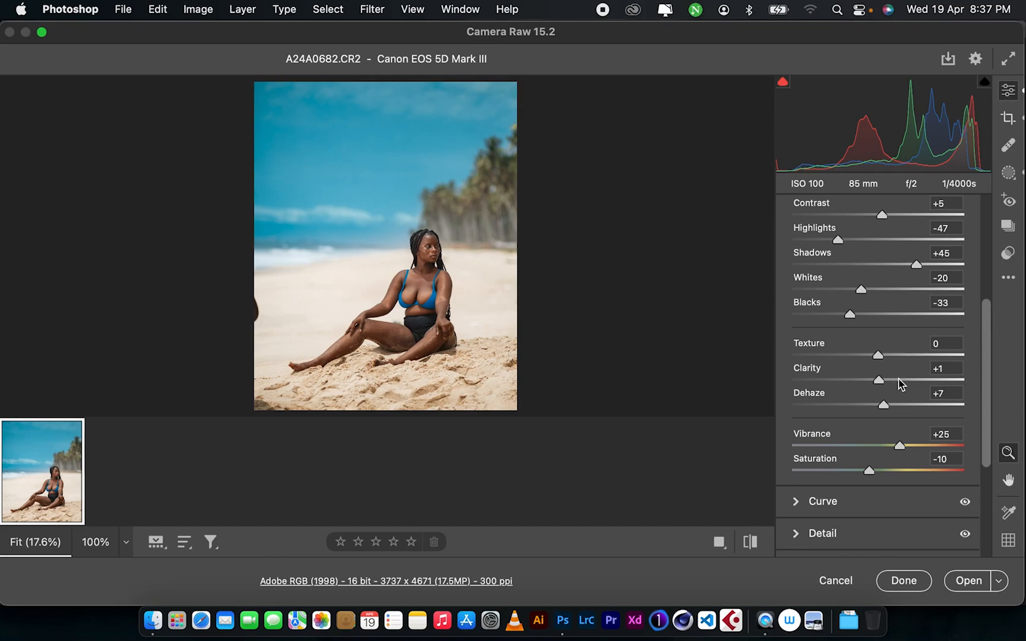
drag(983, 392, 985, 417)
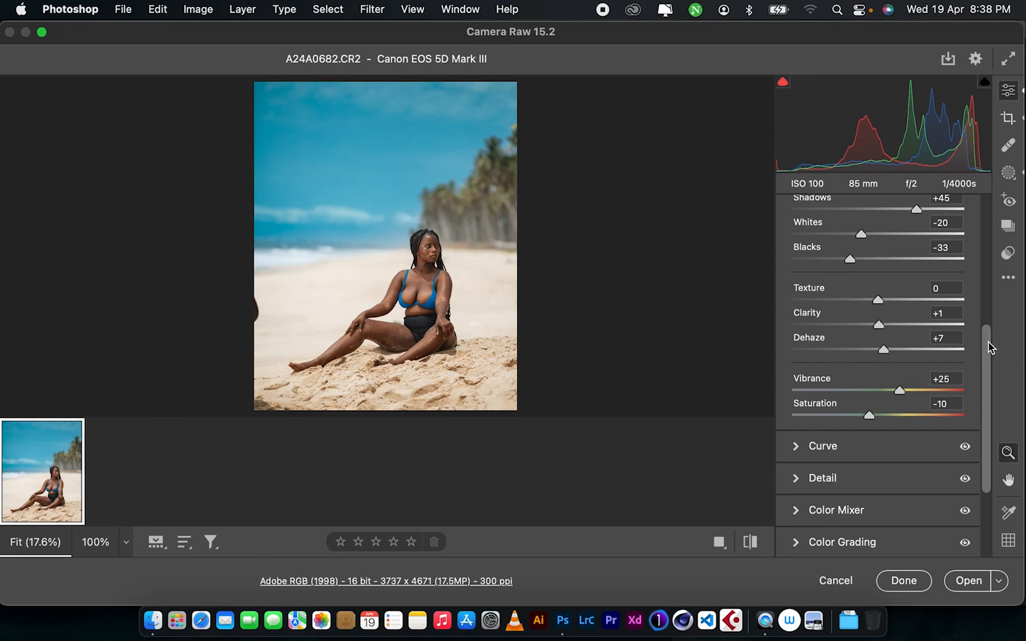
drag(988, 341, 989, 356)
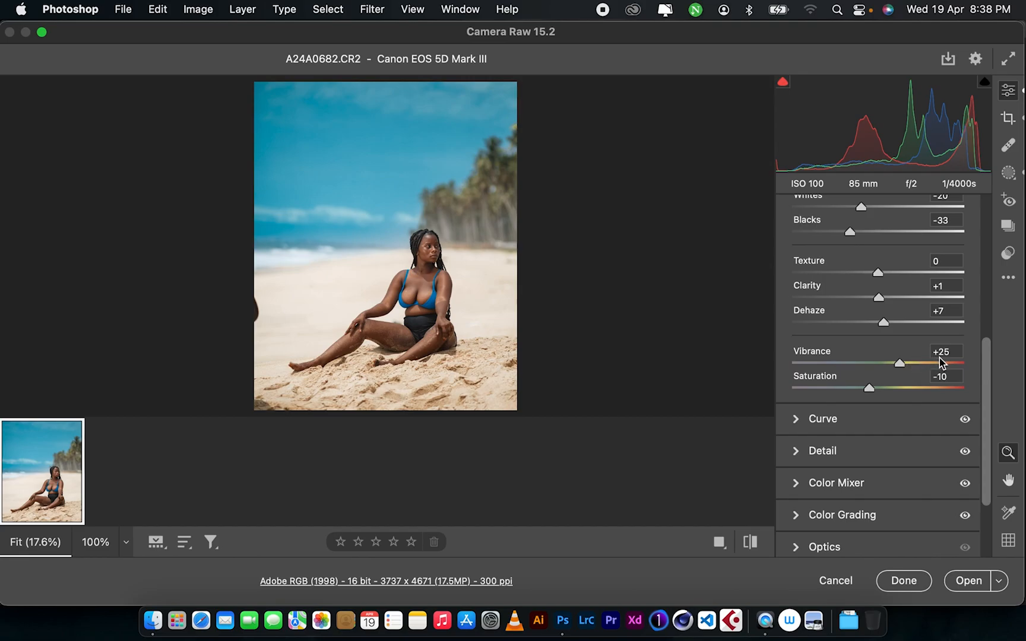
drag(988, 355, 986, 227)
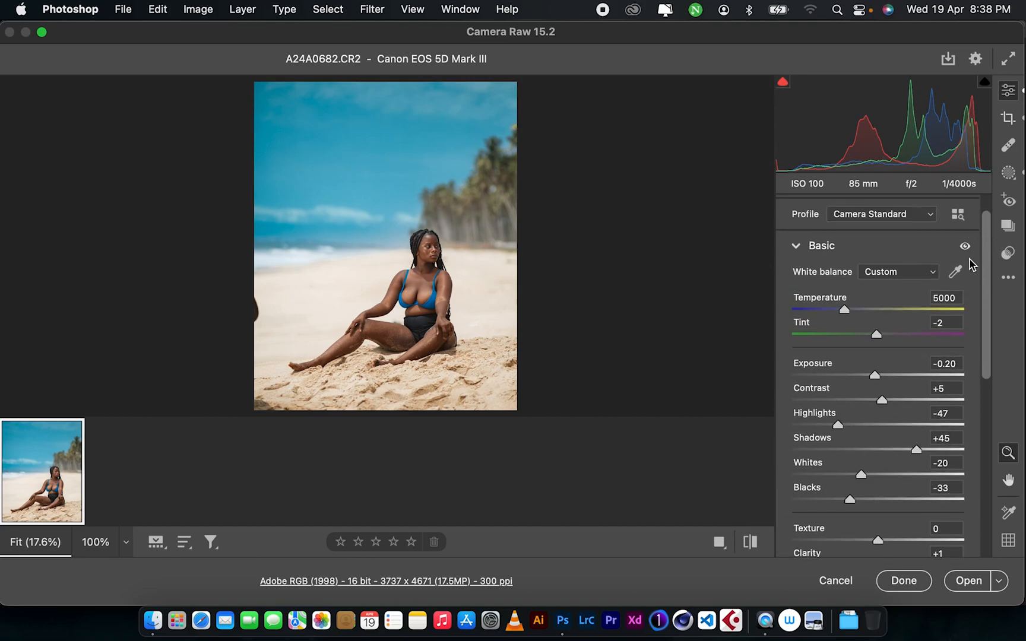
click(965, 246)
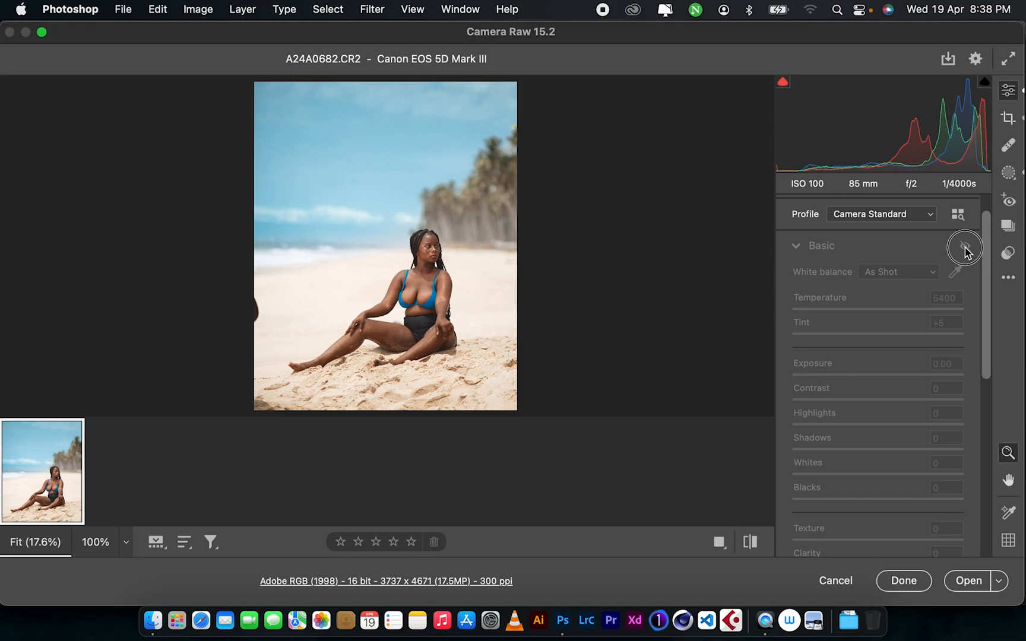
click(965, 247)
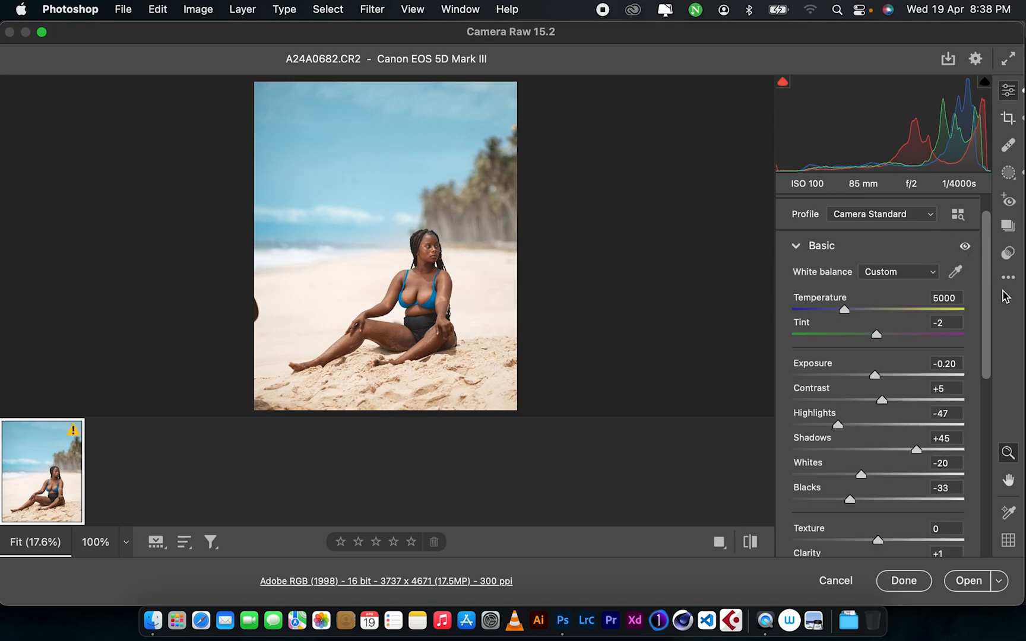
Examine the point curve and the Detail settings for sharpening and noise reduction
drag(983, 285, 988, 399)
click(886, 403)
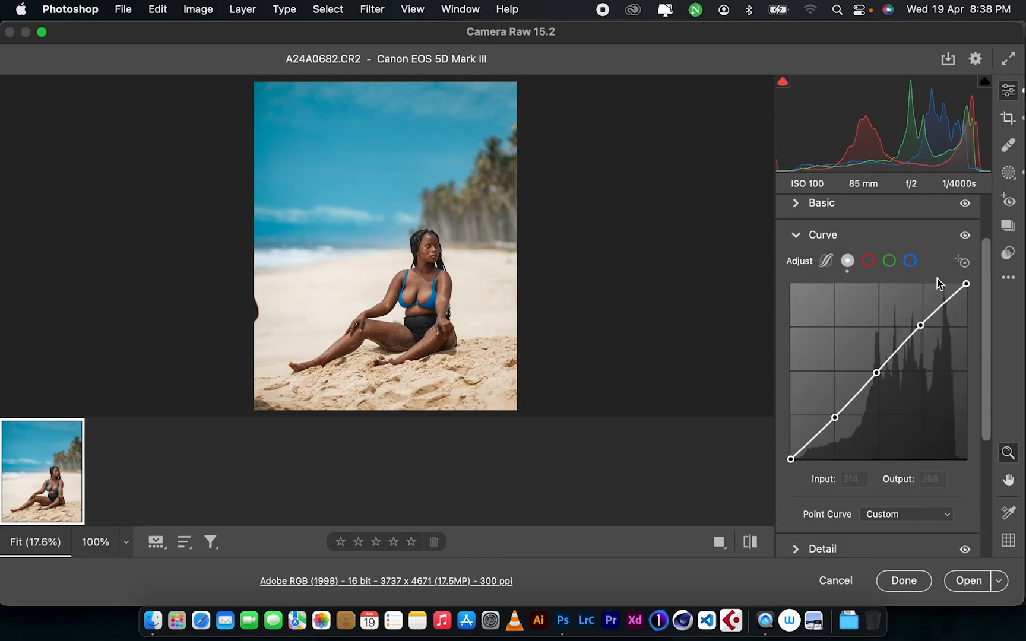
click(966, 236)
click(843, 243)
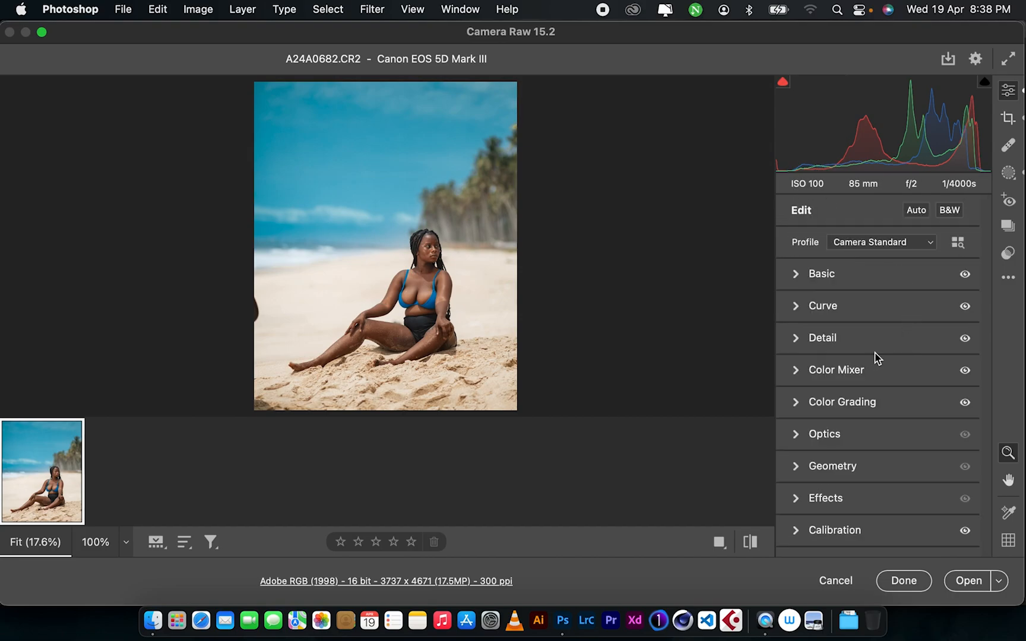
click(831, 338)
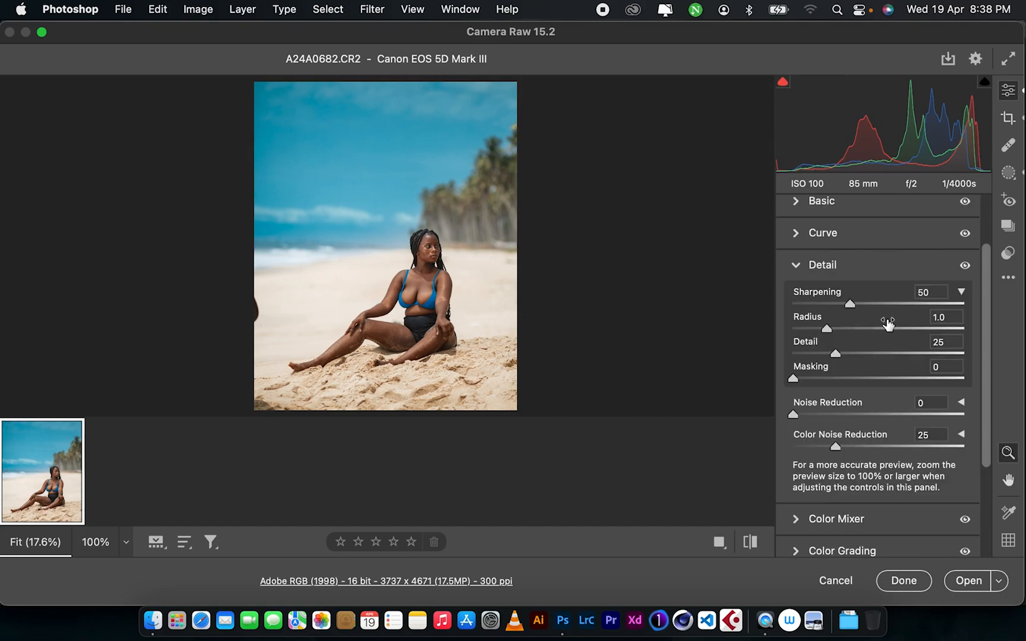
click(870, 268)
Compare the photo with the Color Mixer adjustments hidden and shown, and examine its HSL hue and saturation settings
click(870, 369)
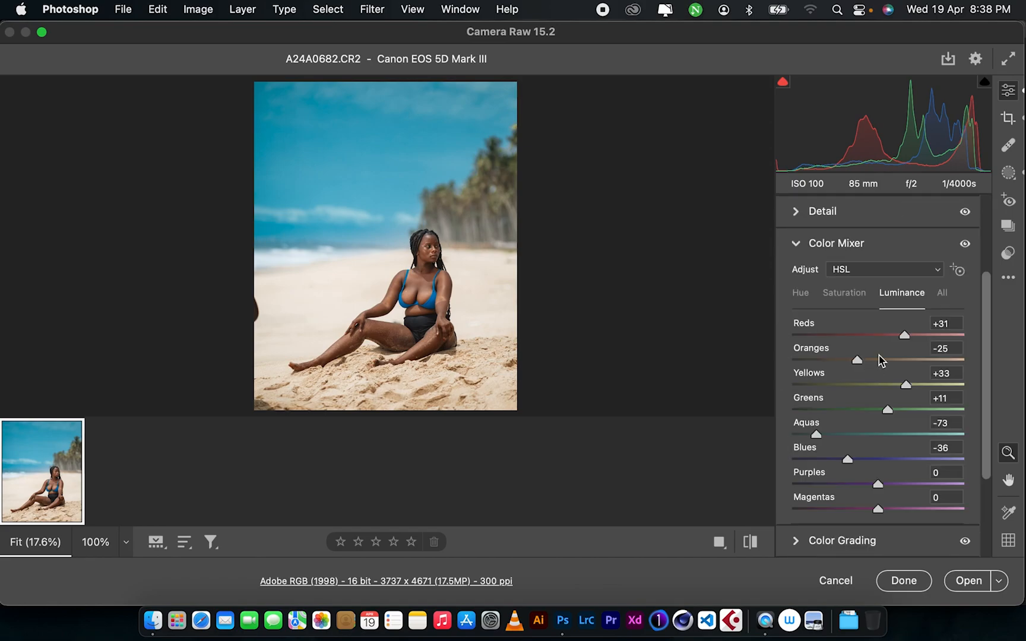
click(964, 245)
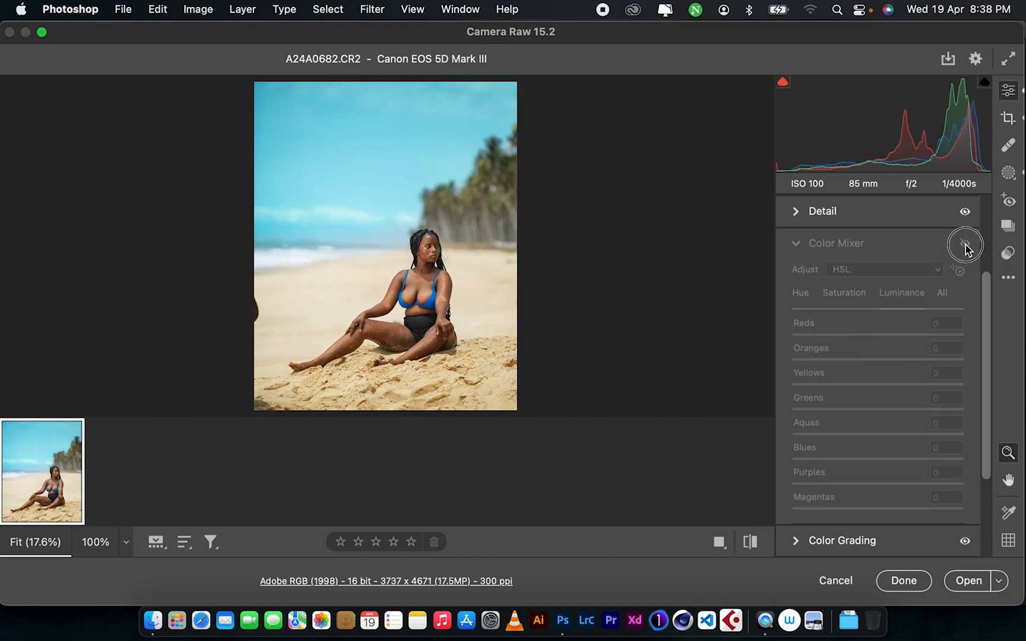
click(965, 244)
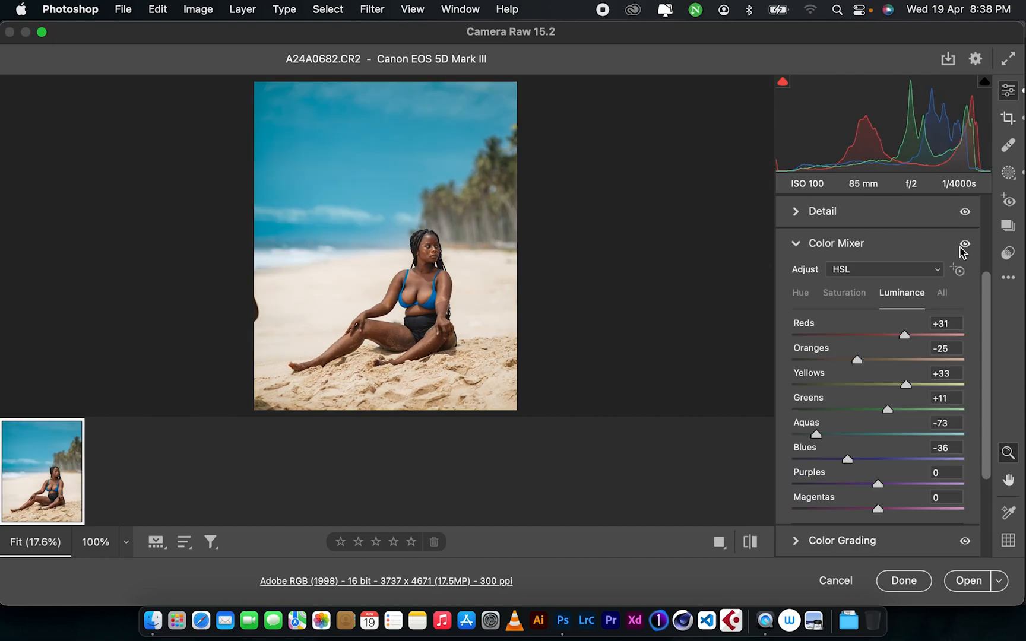
click(805, 297)
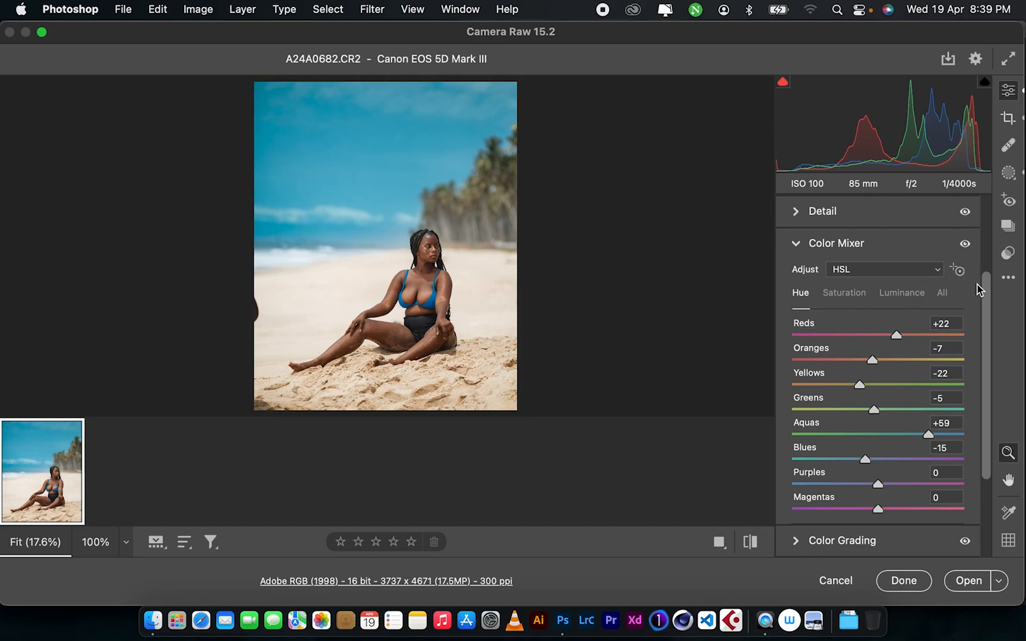
scroll(985, 319, down, 3)
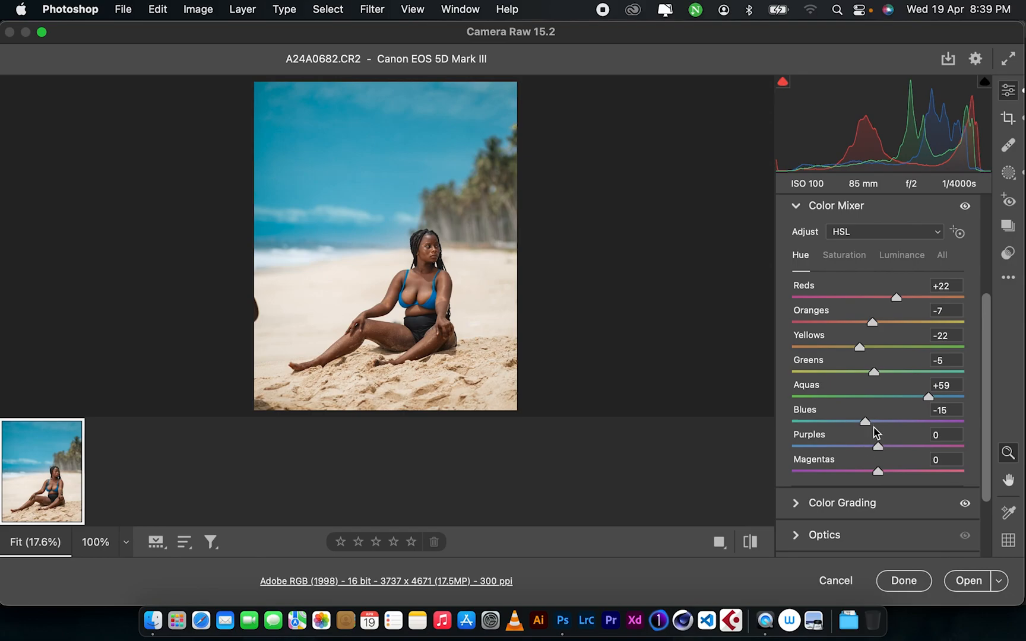
click(857, 262)
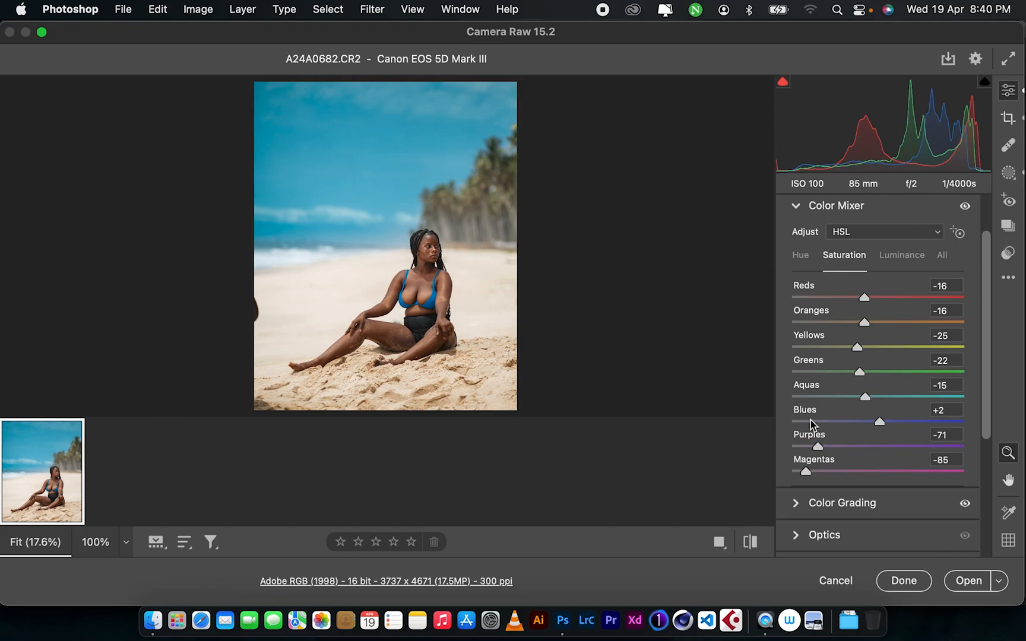
Try lowering the Yellows luminance in the Color Mixer to about -69 and undo the change
click(900, 256)
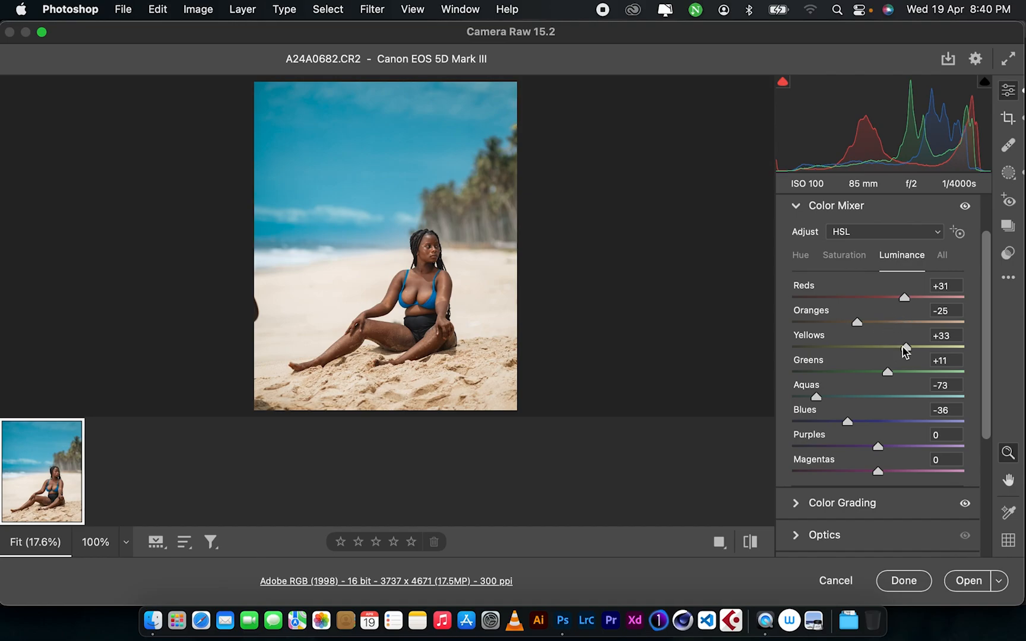
drag(903, 348, 824, 360)
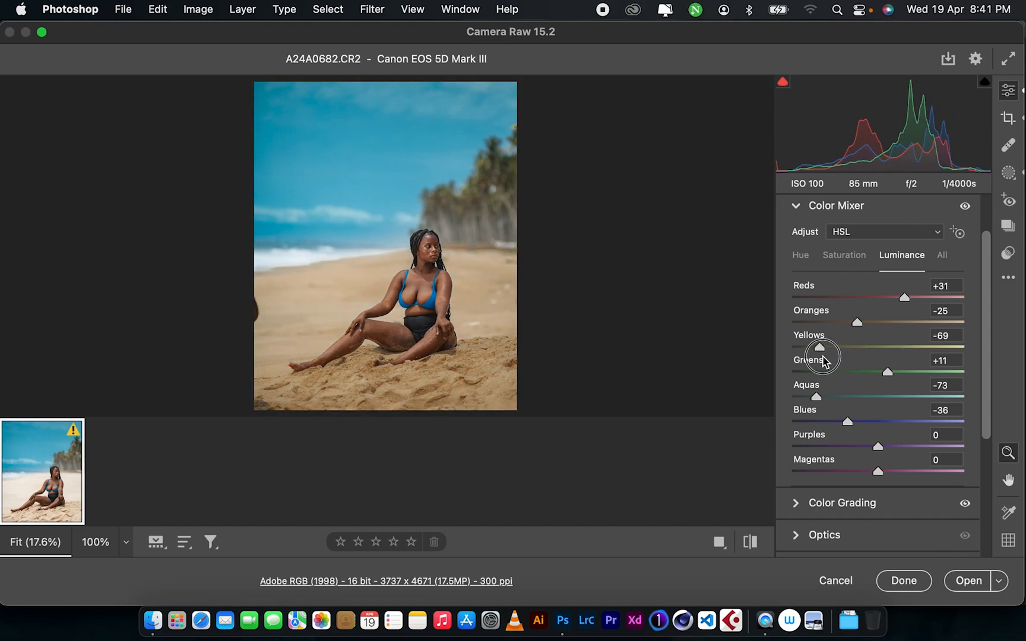
drag(824, 360, 831, 334)
key(super+z)
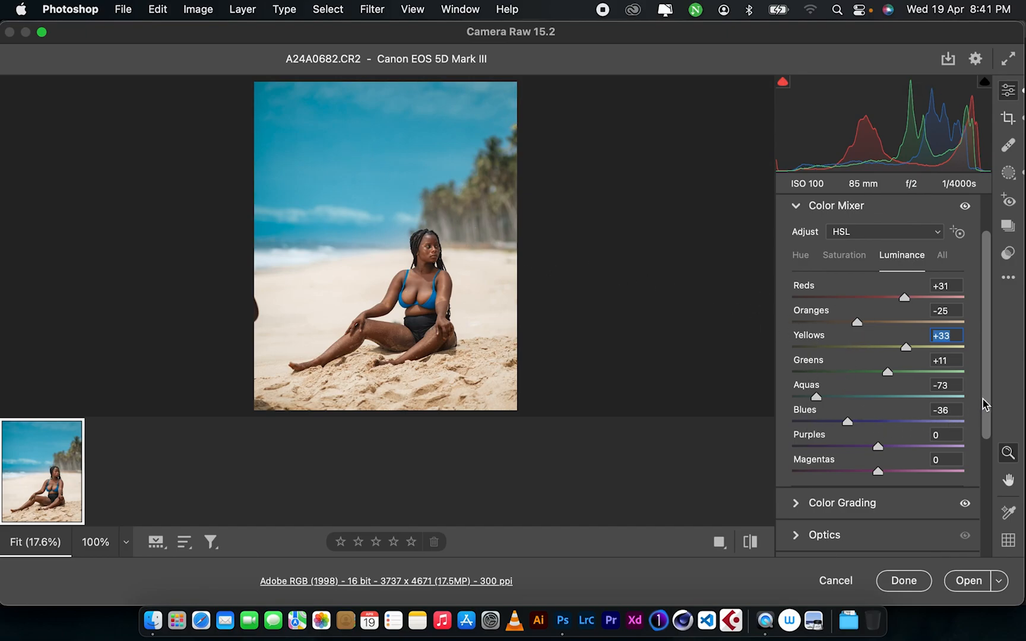
Examine the Color Grading wheels for shadows, midtones and highlights one by one
click(886, 503)
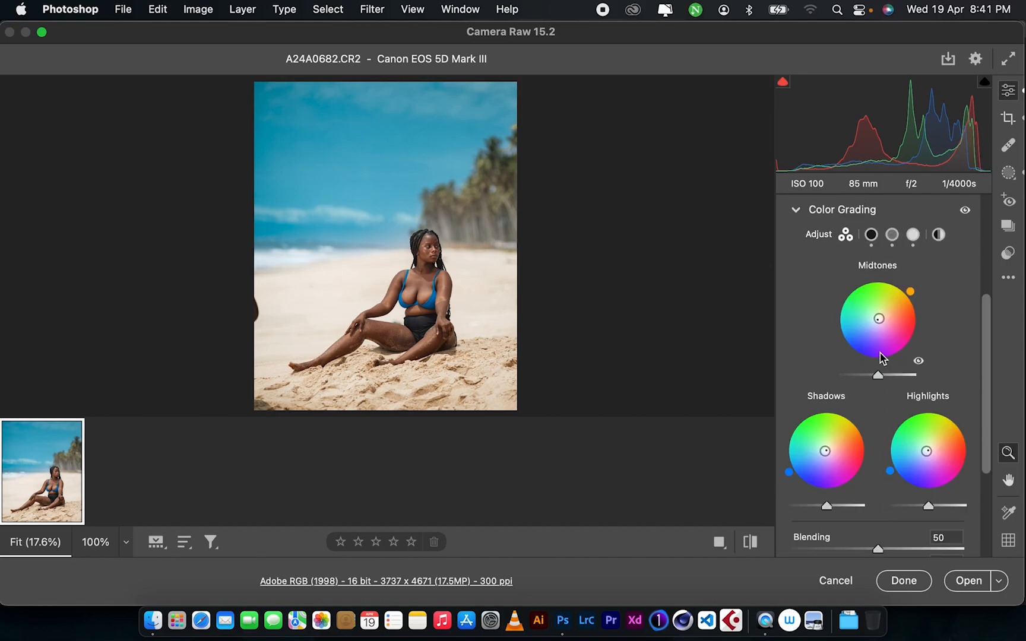
click(871, 238)
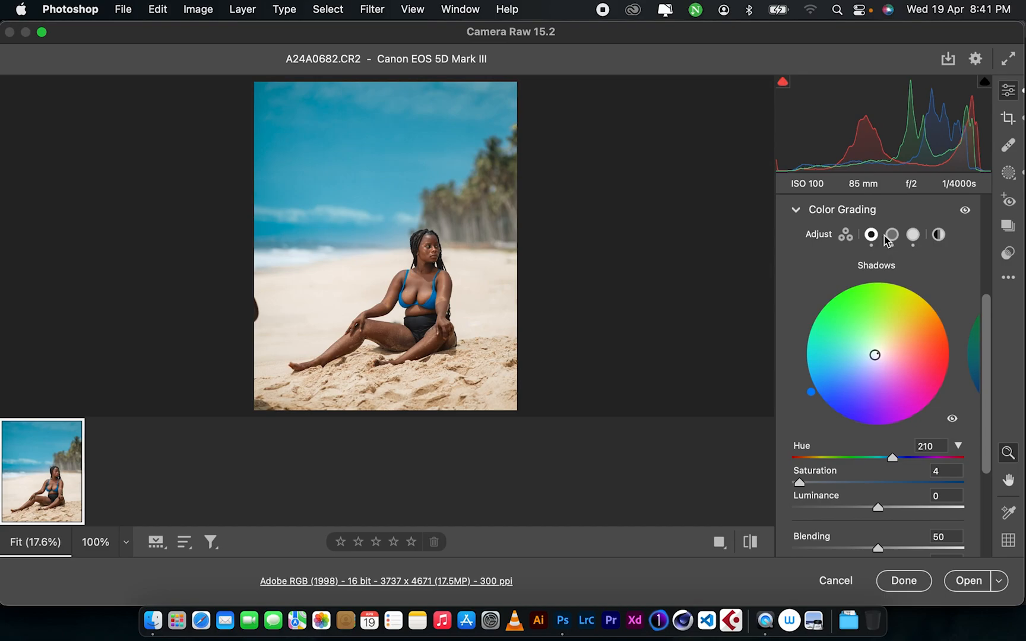
click(892, 235)
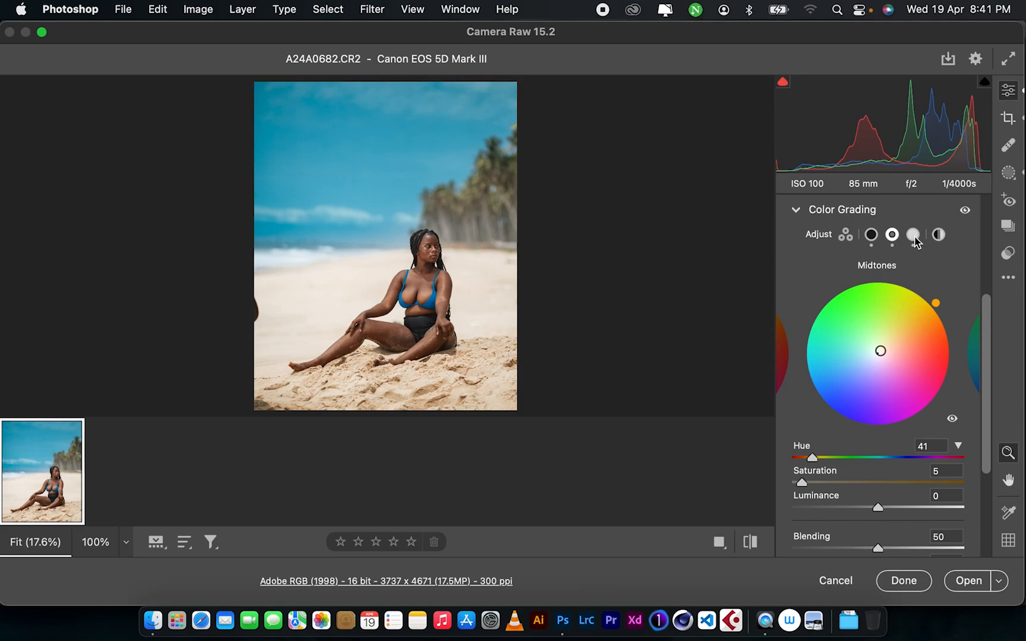
click(914, 236)
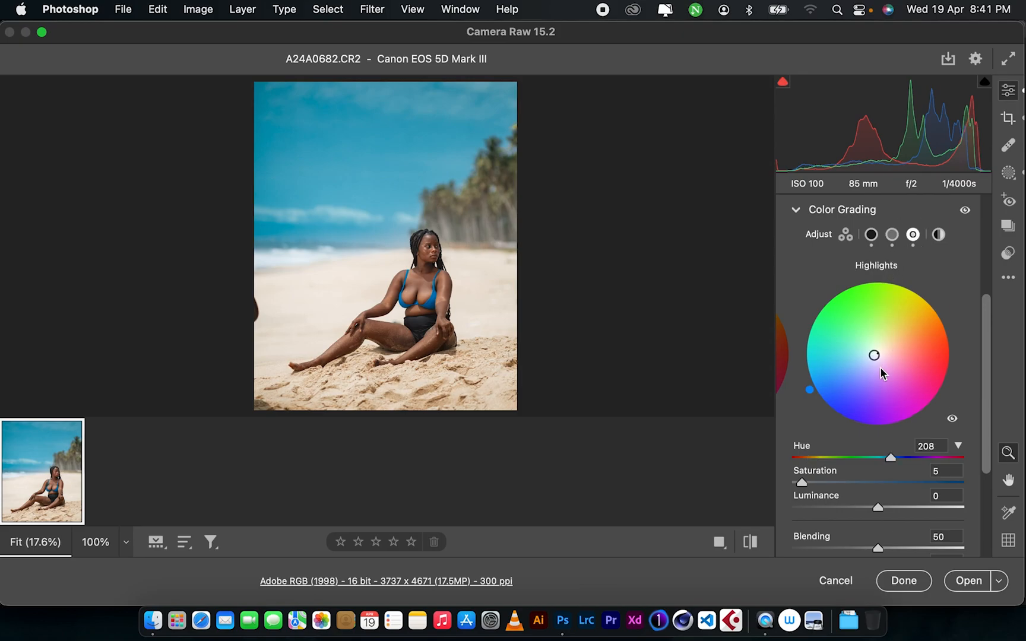
click(846, 213)
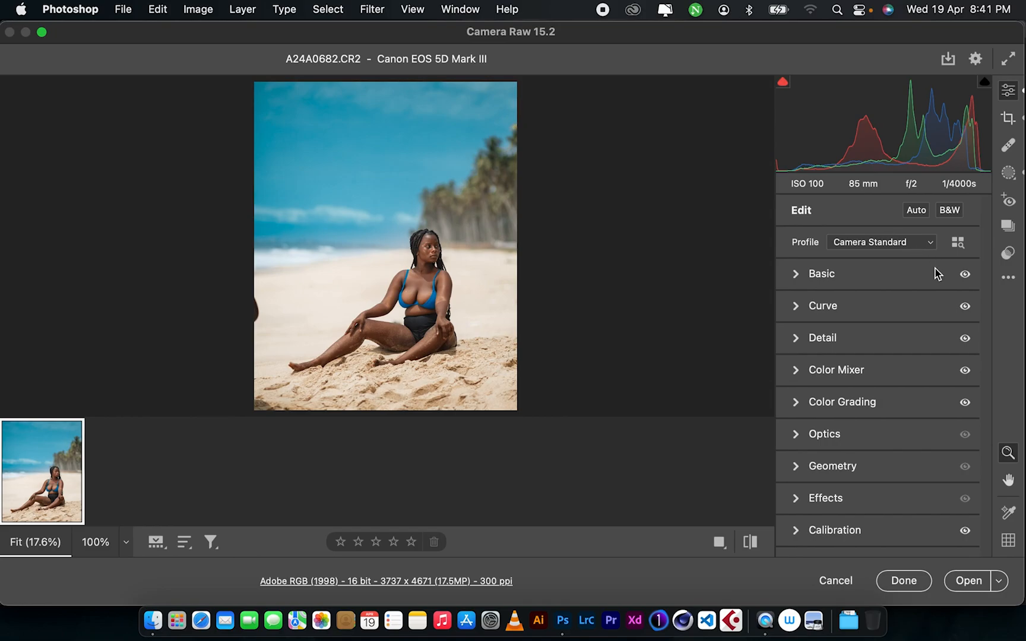
Set the Shadows Tint in the Calibration settings to +1
click(843, 530)
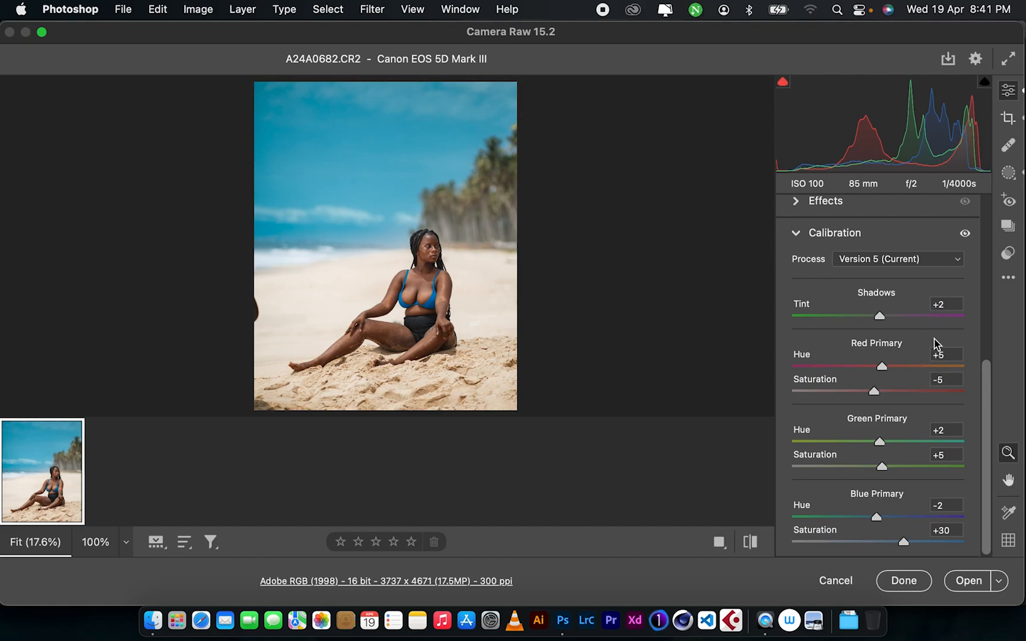
click(948, 306)
text(0)
click(943, 304)
text(2)
click(987, 381)
key(Return)
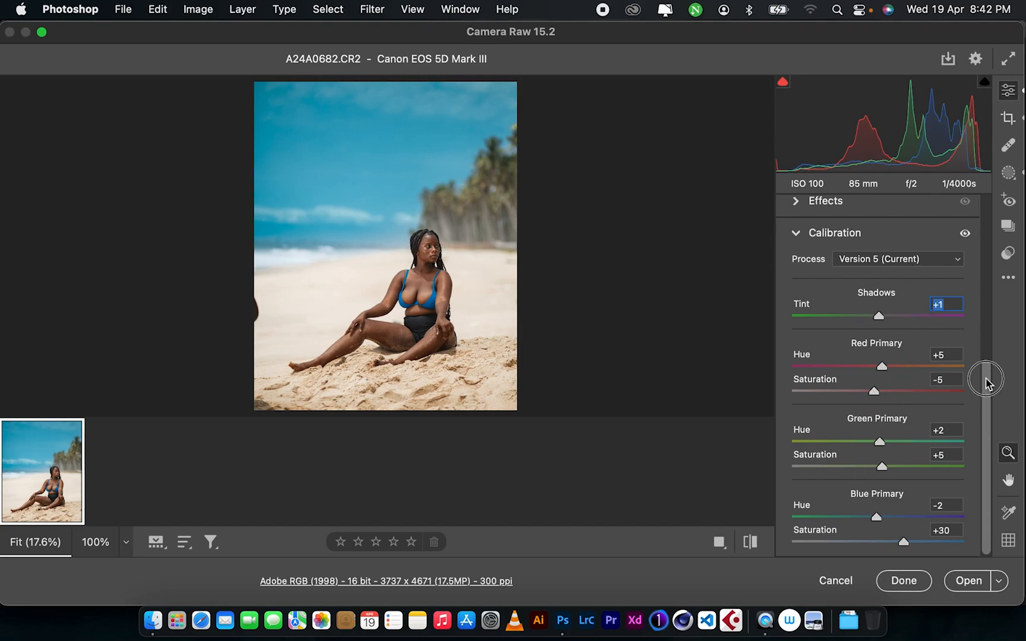
drag(987, 378, 972, 336)
click(865, 324)
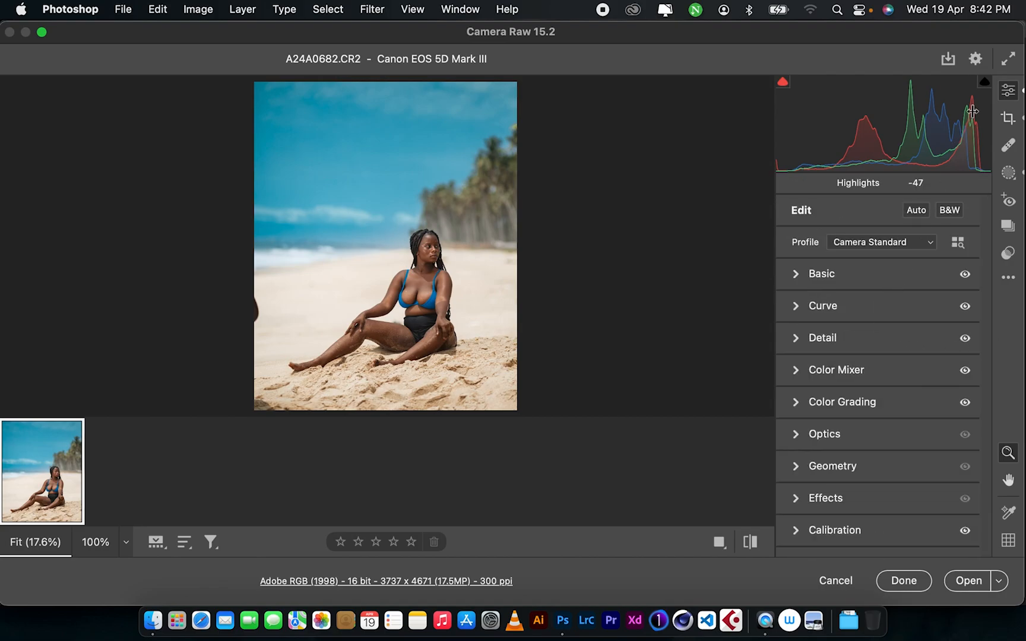
Compare the photo with the existing mask adjustments hidden and shown
click(1009, 172)
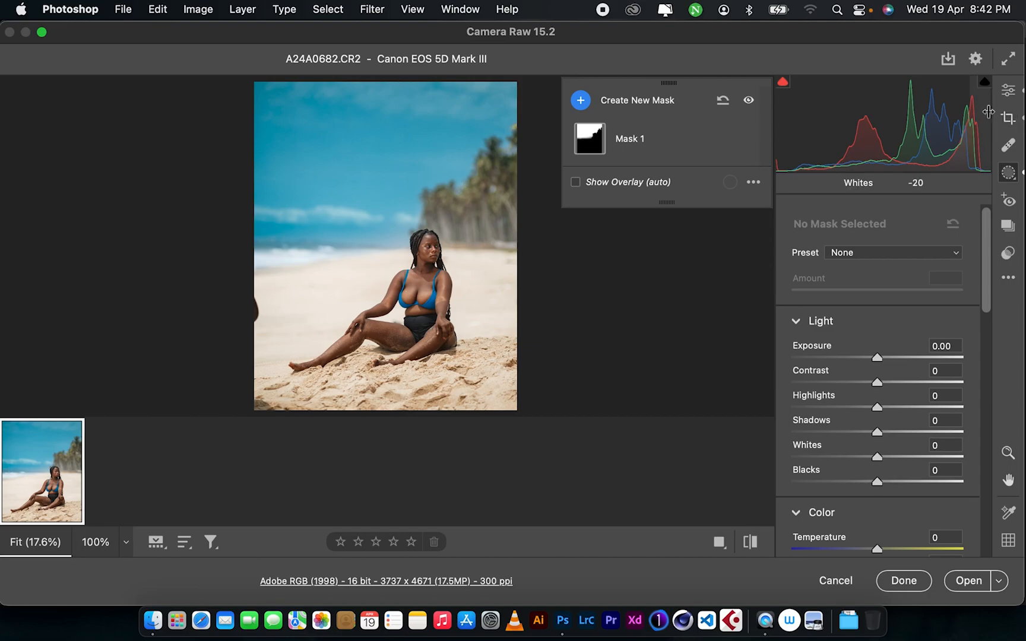
click(748, 101)
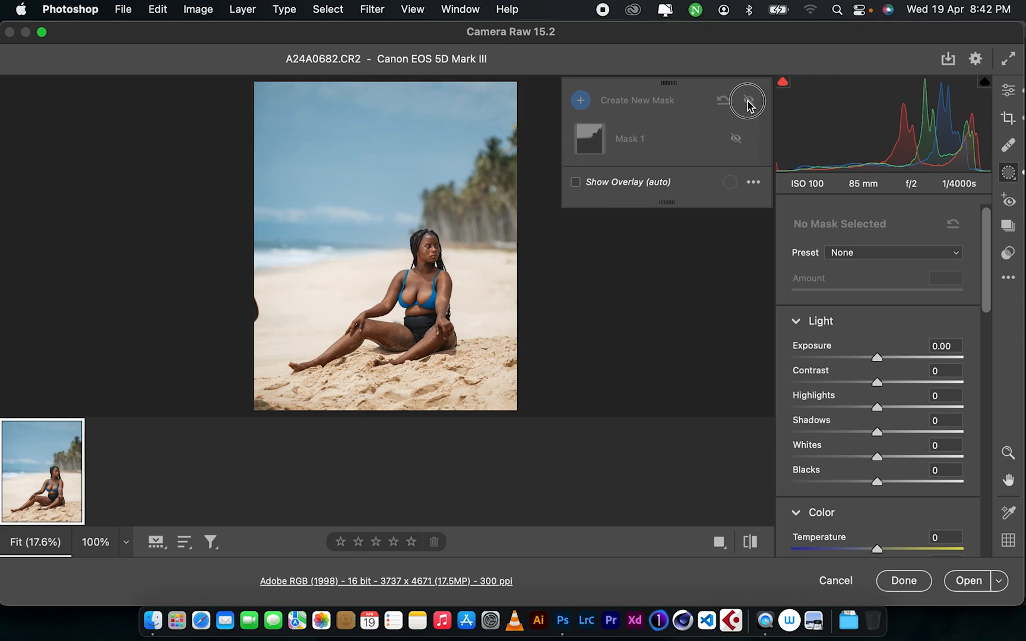
click(749, 102)
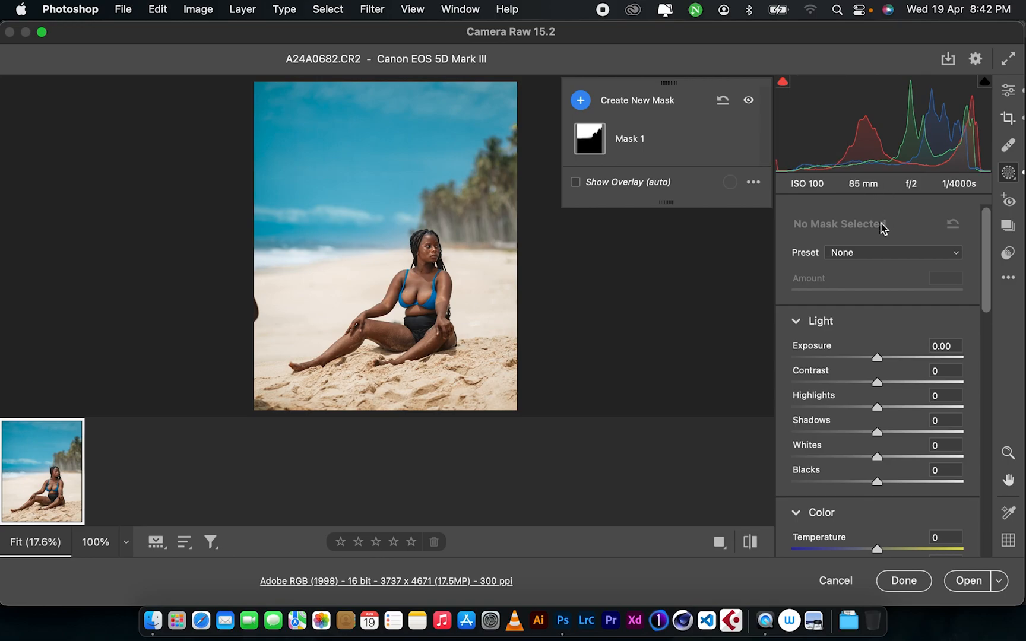
Examine the Light and Color adjustments applied to the sky in Mask 1
click(664, 149)
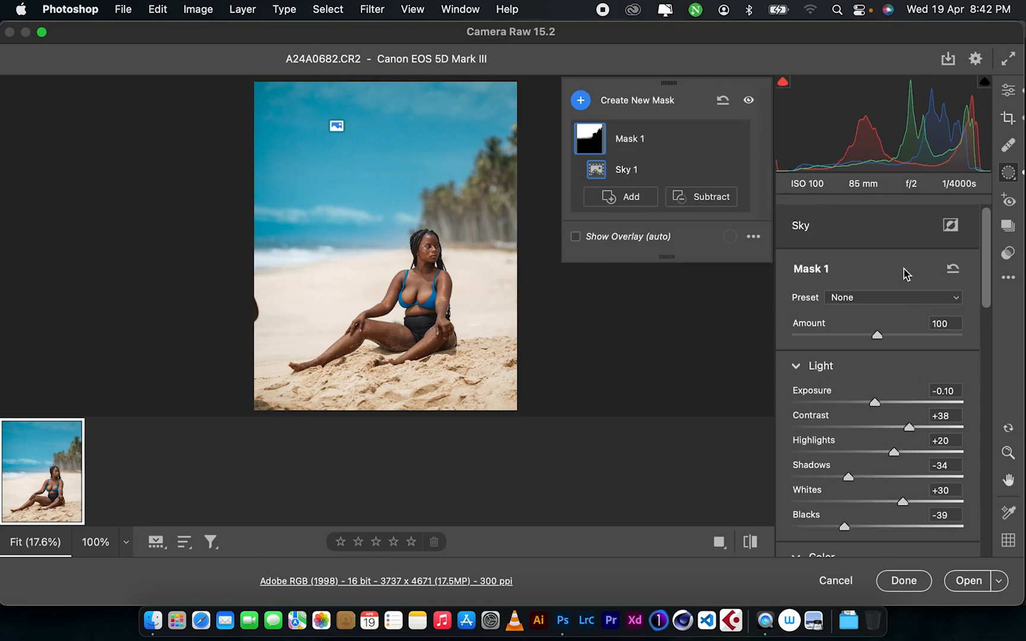
drag(985, 291, 988, 325)
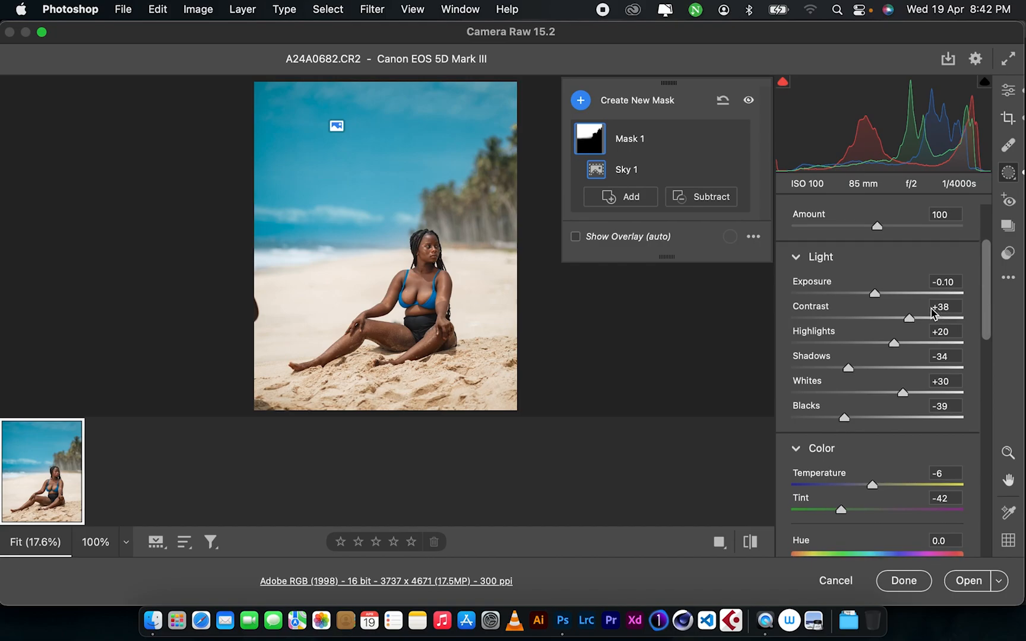
mouse_move(979, 274)
mouse_down()
mouse_move(987, 285)
mouse_move(987, 276)
mouse_up()
drag(987, 321, 997, 403)
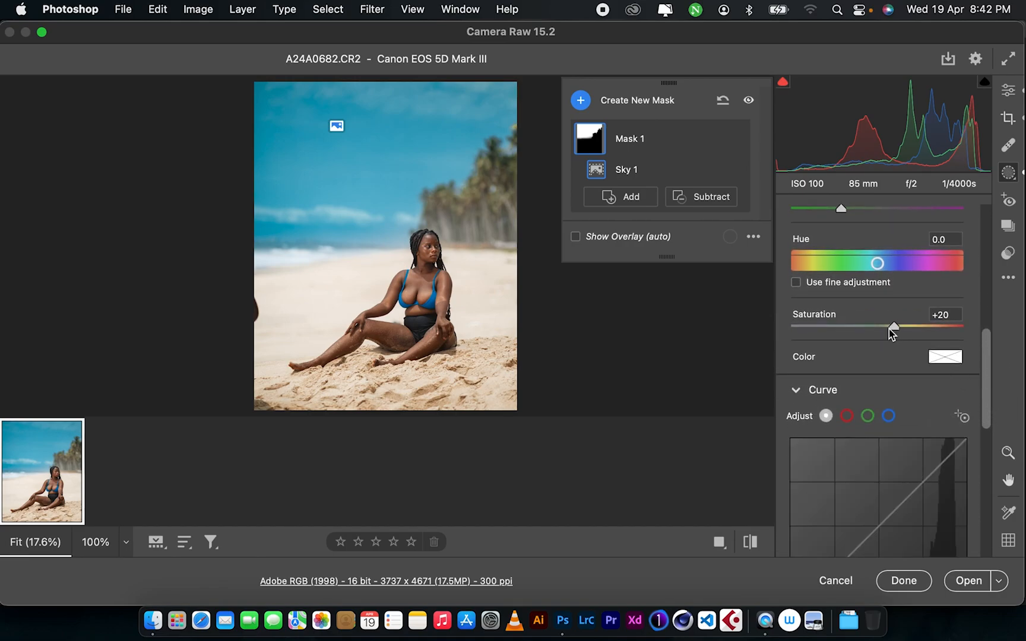
drag(986, 350, 884, 232)
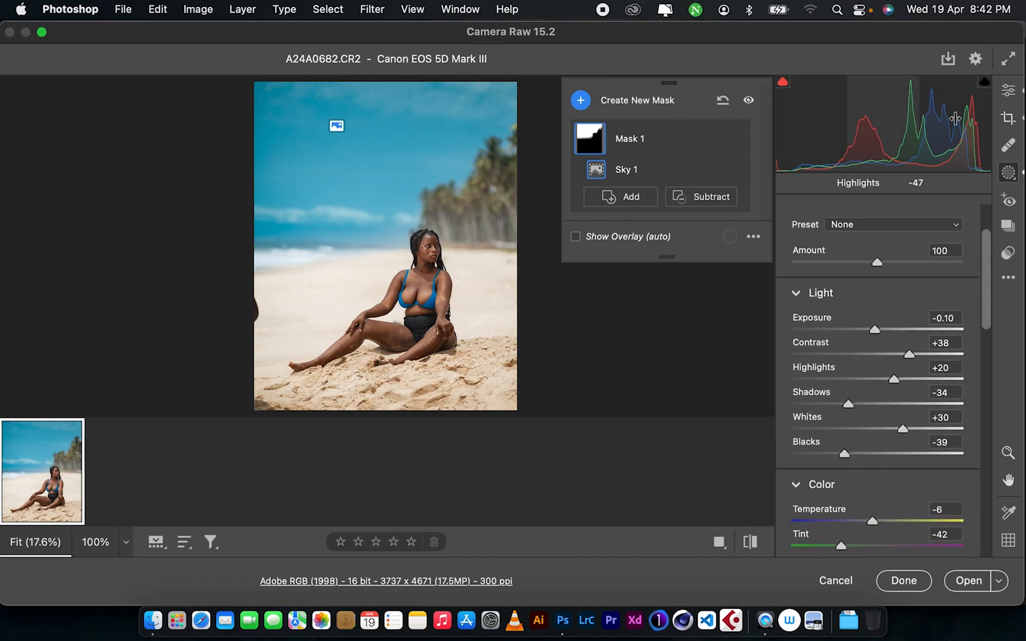
Compare the unedited photo with the current settings, both from the masking view and from the general edit view
click(752, 542)
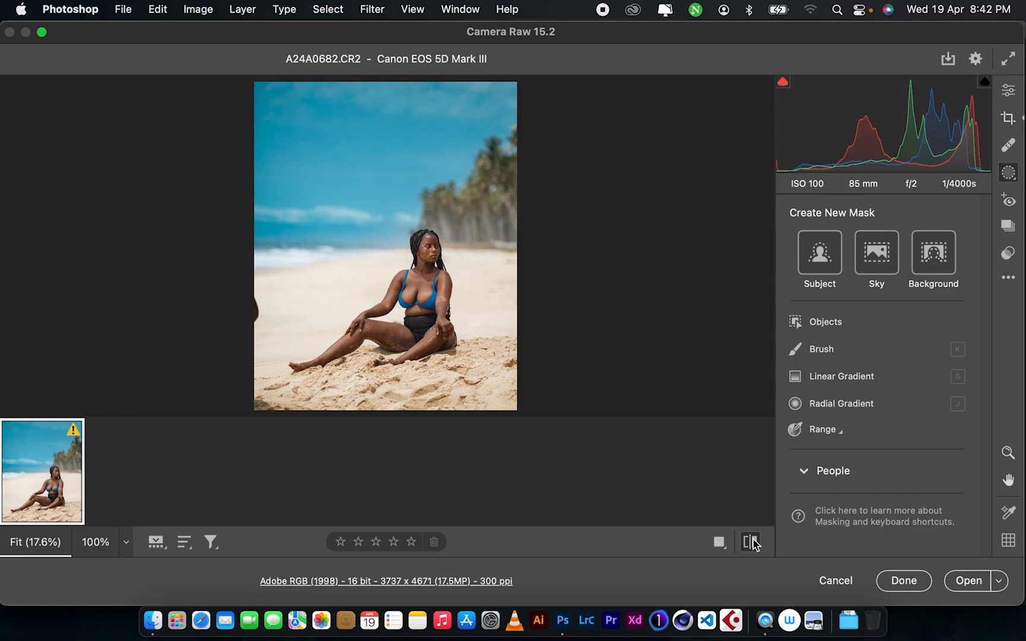
click(752, 541)
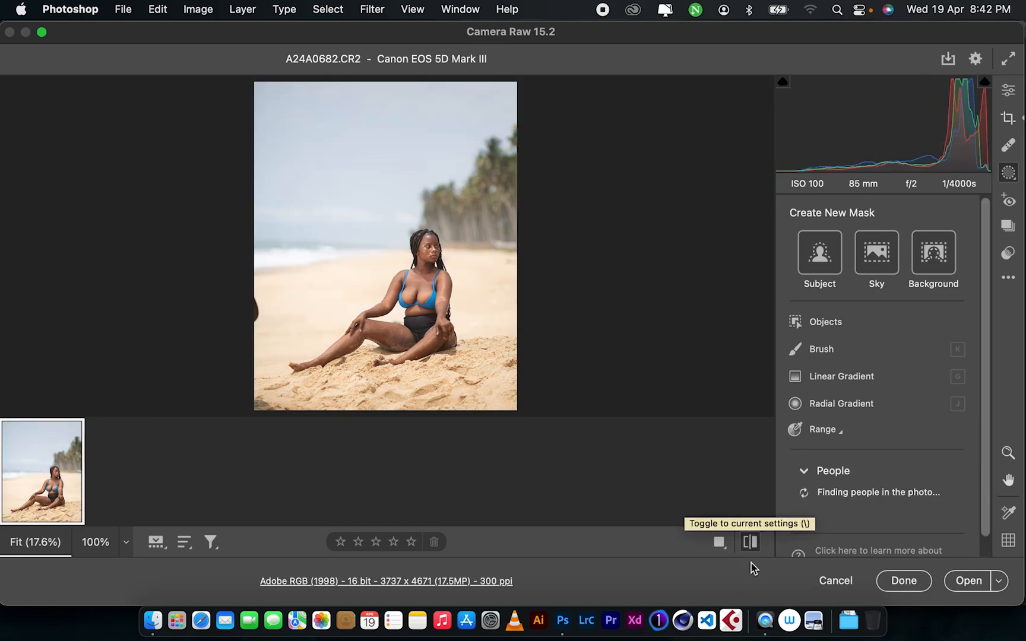
click(750, 543)
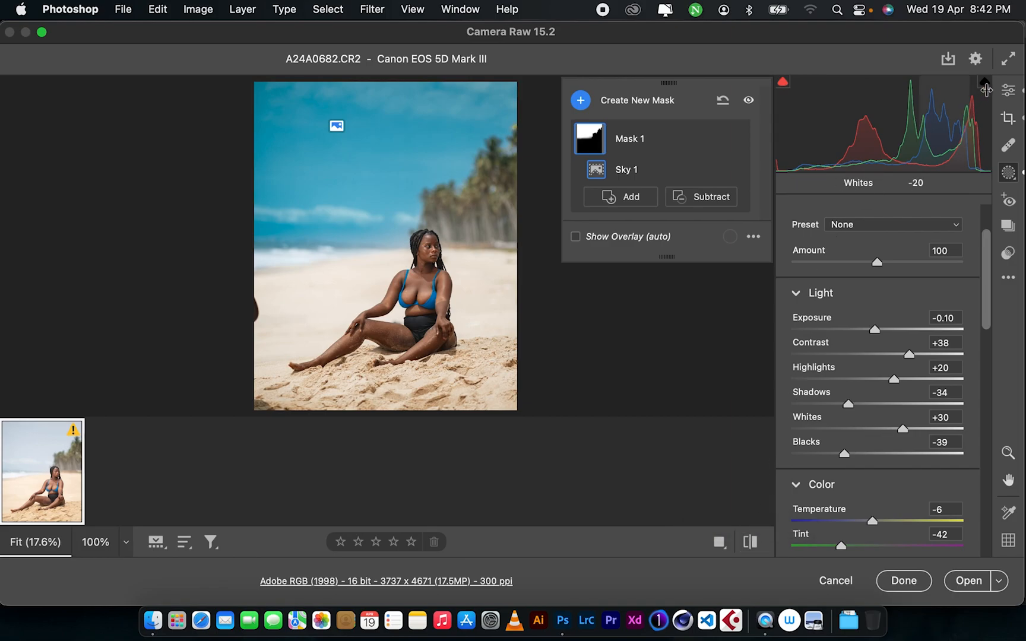
click(1008, 90)
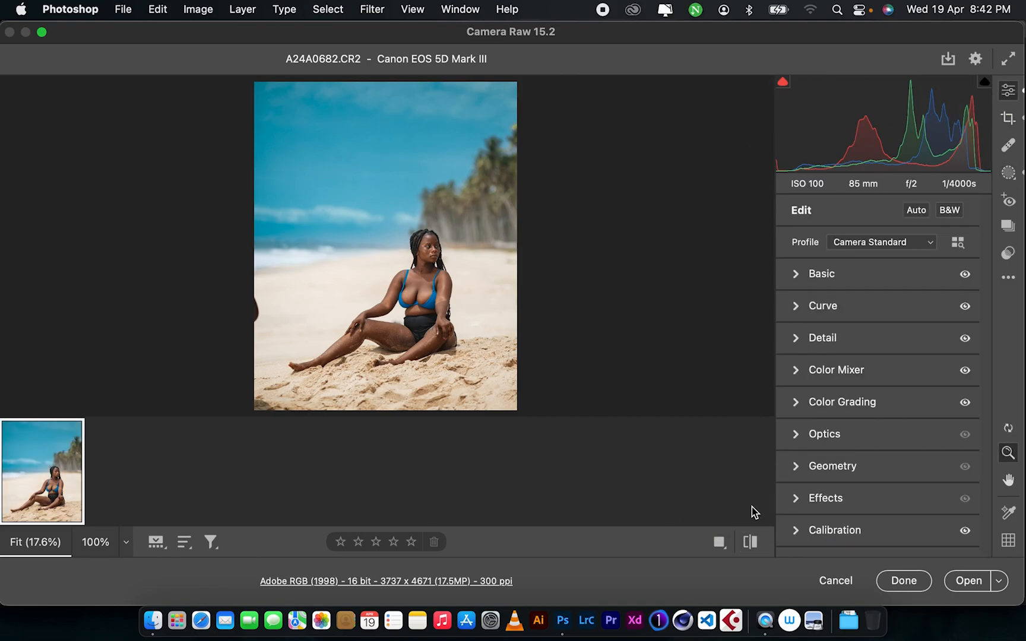
click(751, 541)
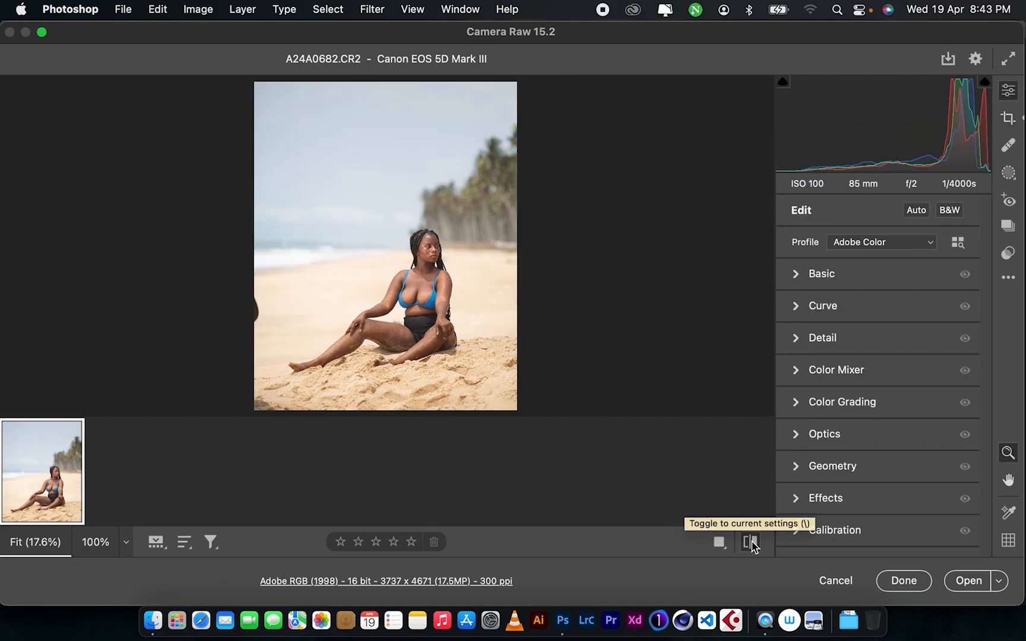
click(751, 542)
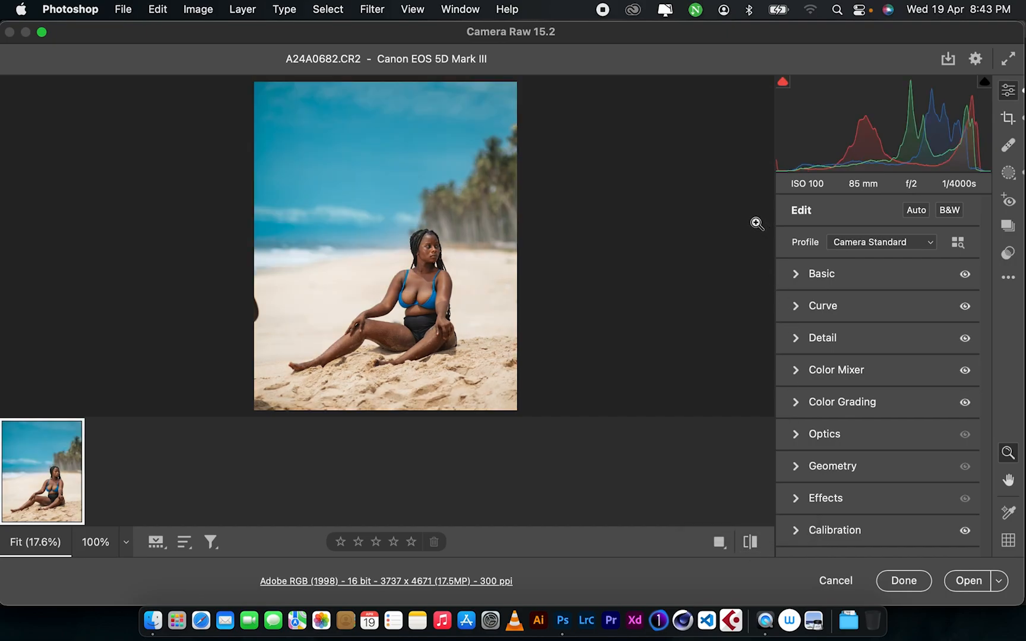